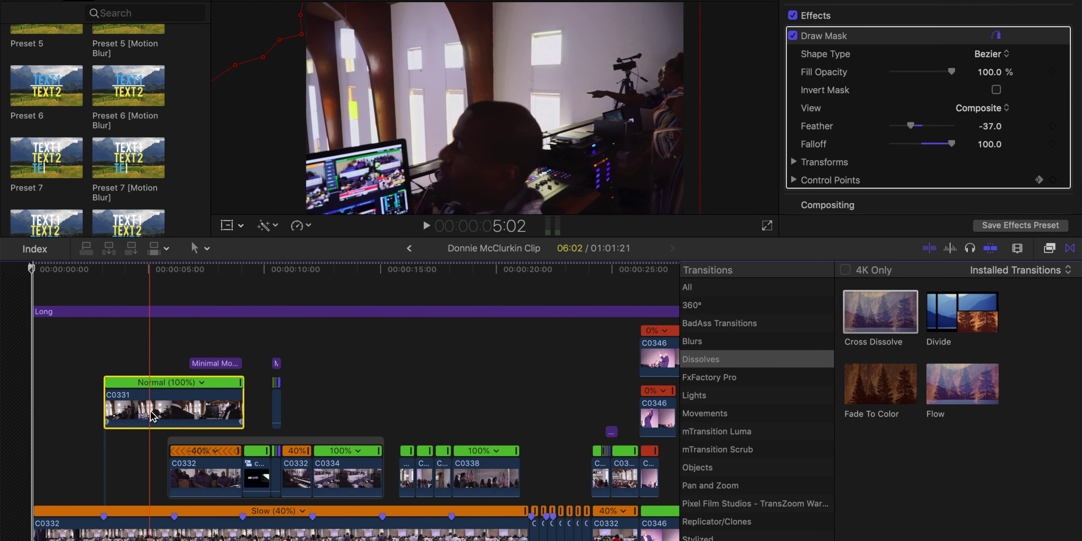
Review the C0332 clip and its motion blur title, and open the computer compound clip to inspect the 4K UHD tracking title
left_click(210, 471)
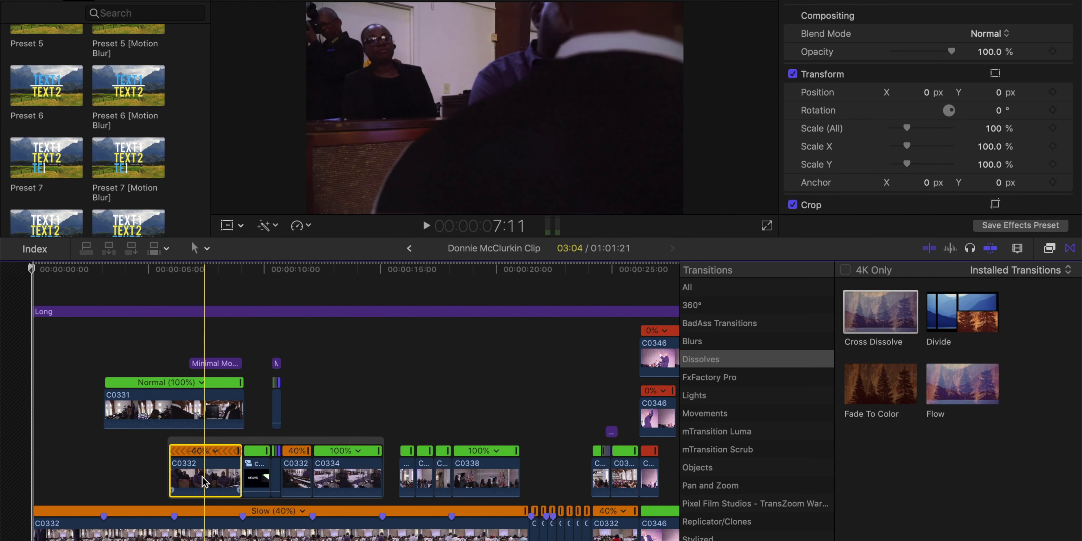
left_click(199, 364)
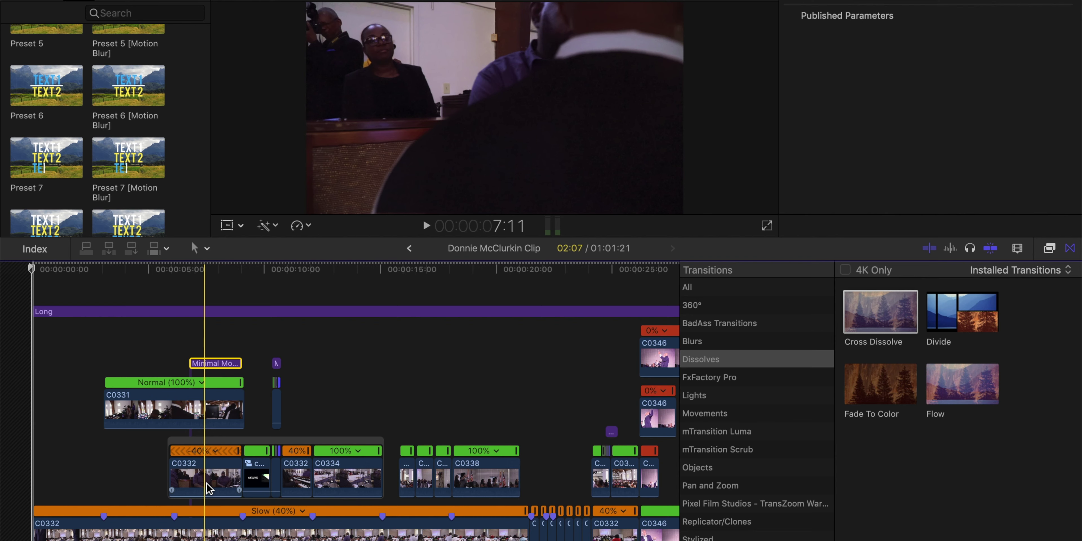
double_click(255, 476)
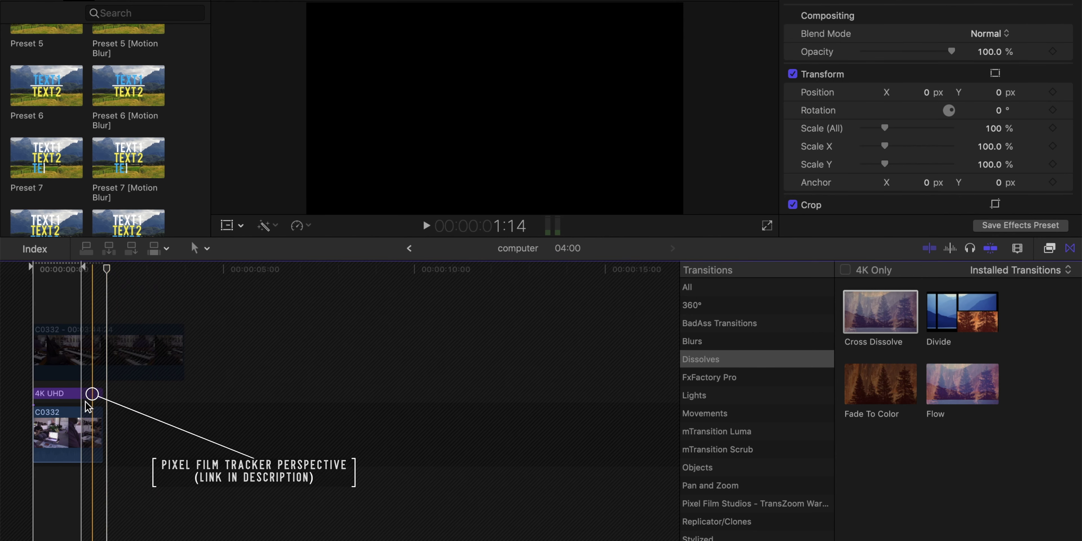
left_click(55, 394)
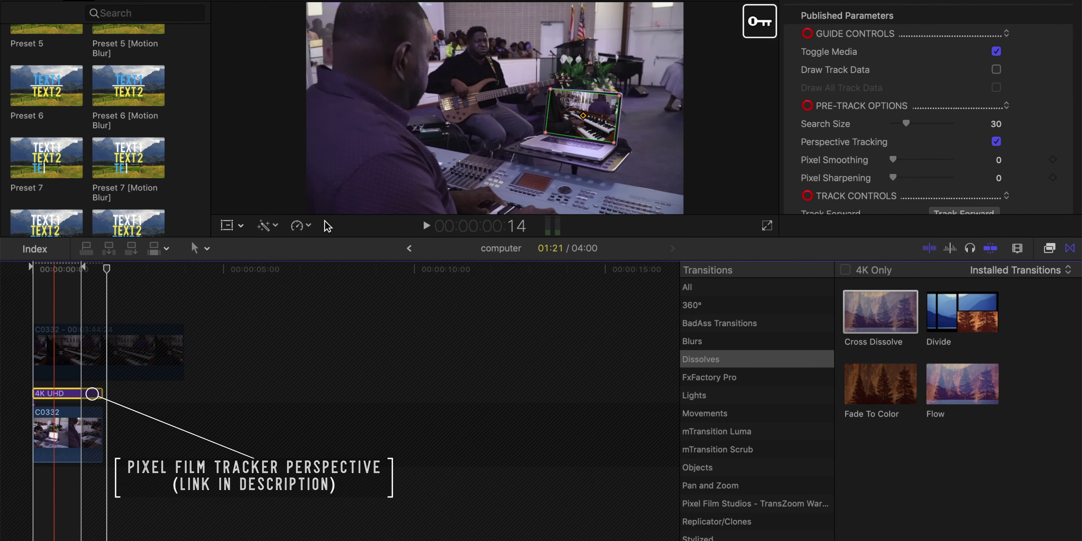
left_click(52, 299)
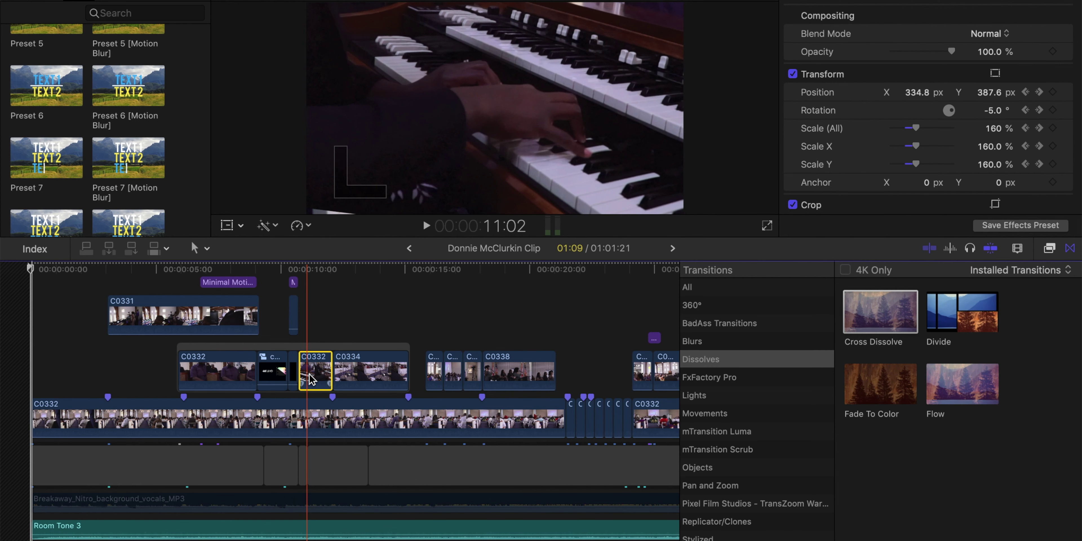
Examine the position, rotation and scale keyframes of the short C0332 keyboard clip around 11 seconds
scroll(311, 375, "up", 3)
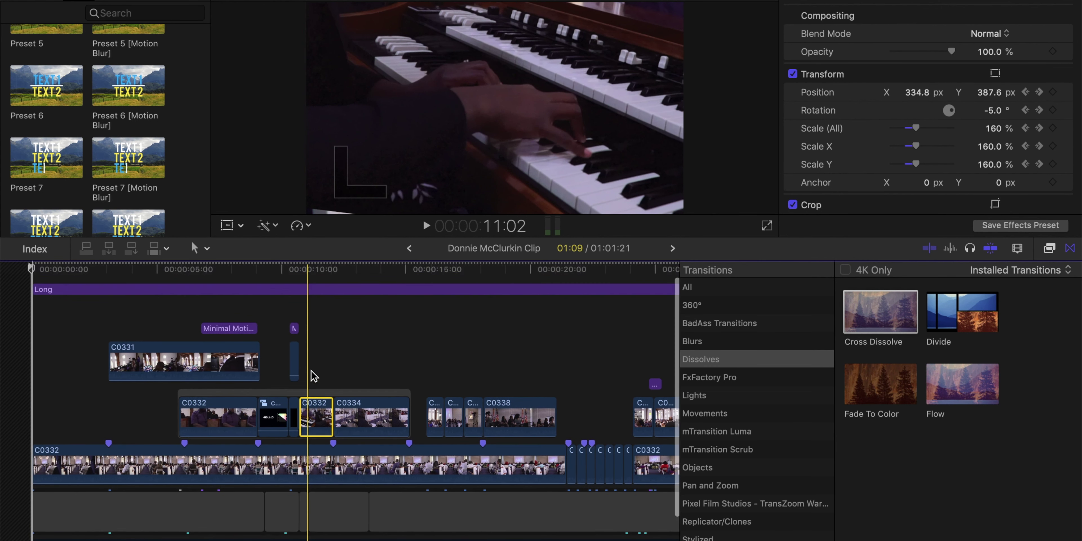
left_click(318, 417)
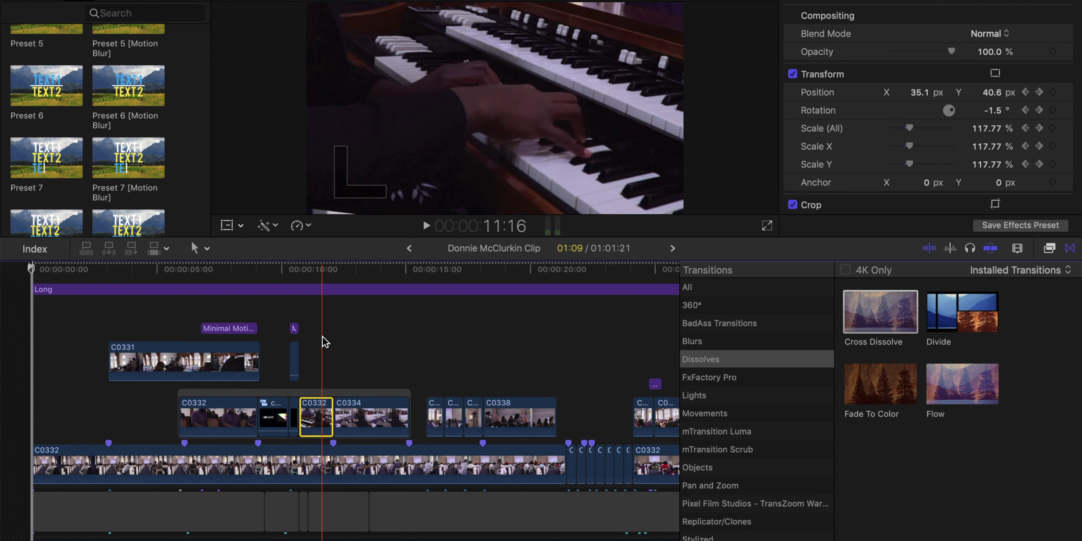
scroll(327, 338, "up", 2)
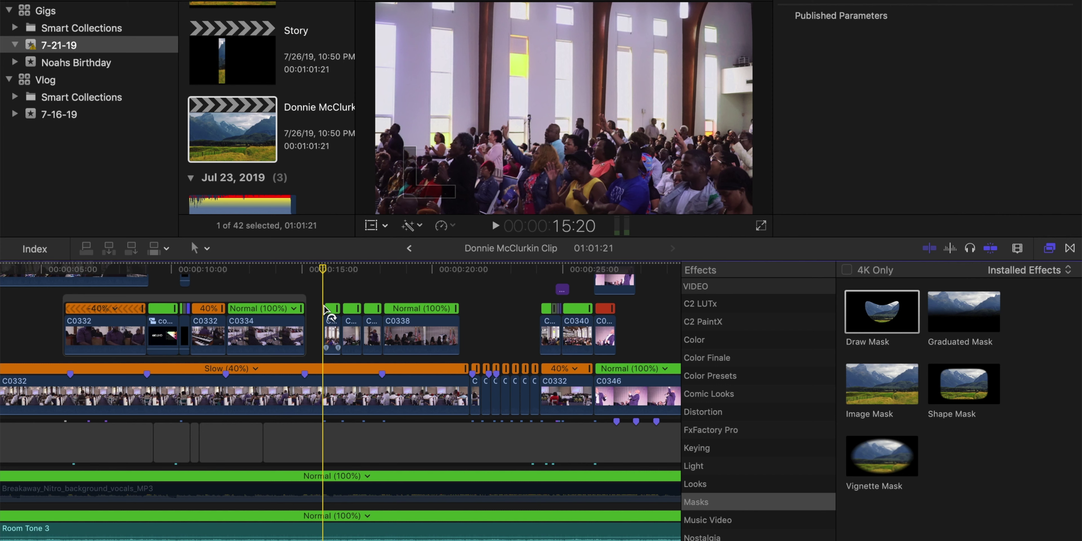
Advance one frame to 15:21 and examine the start of the short crowd clip there
key("Right")
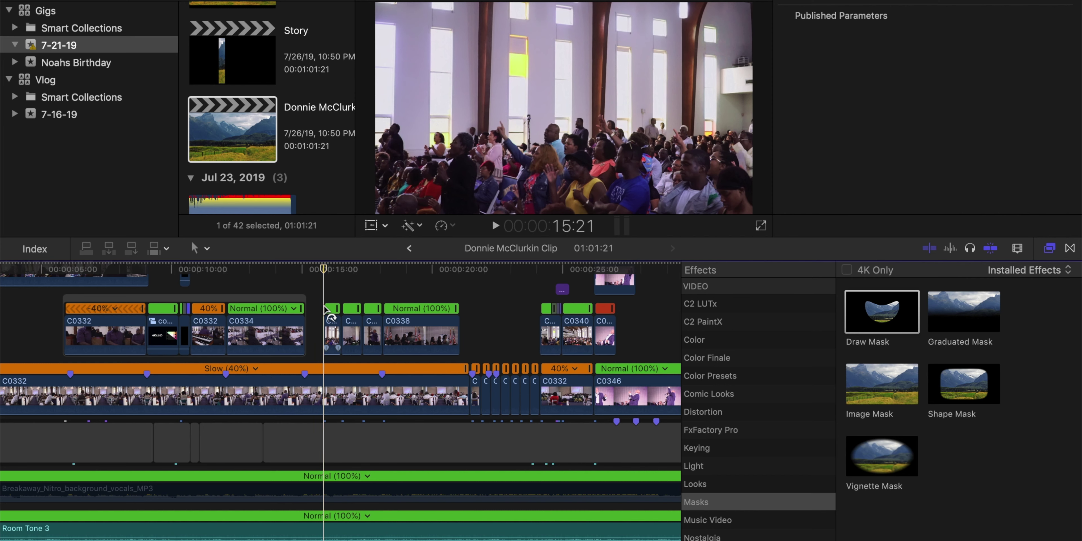
left_click(328, 325)
left_click(335, 286)
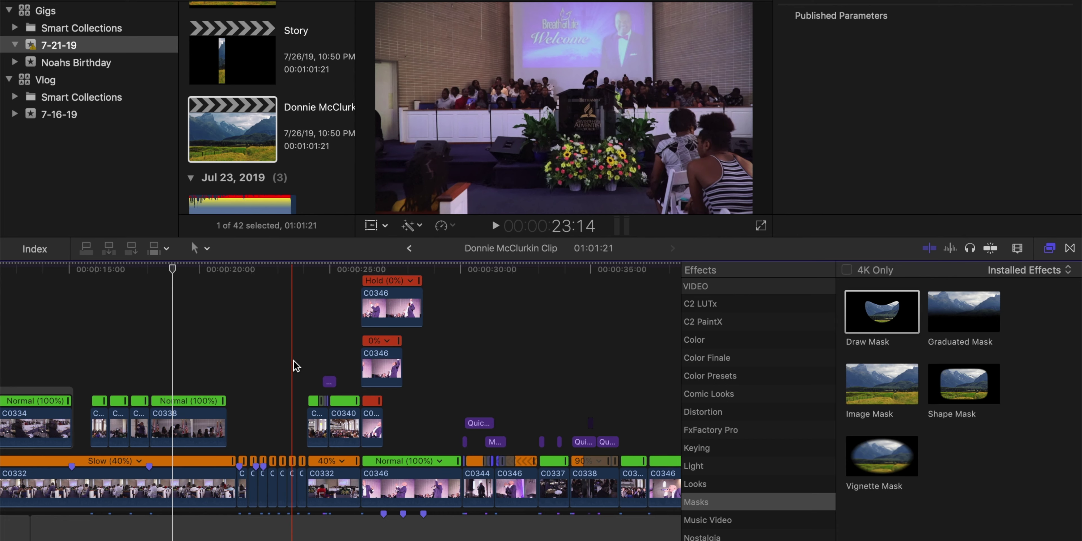
Examine the cut between the connected C0338 and C0340 clips around 24 to 26 seconds and play it back
scroll(293, 361, "up", 1)
scroll(293, 361, "up", 3)
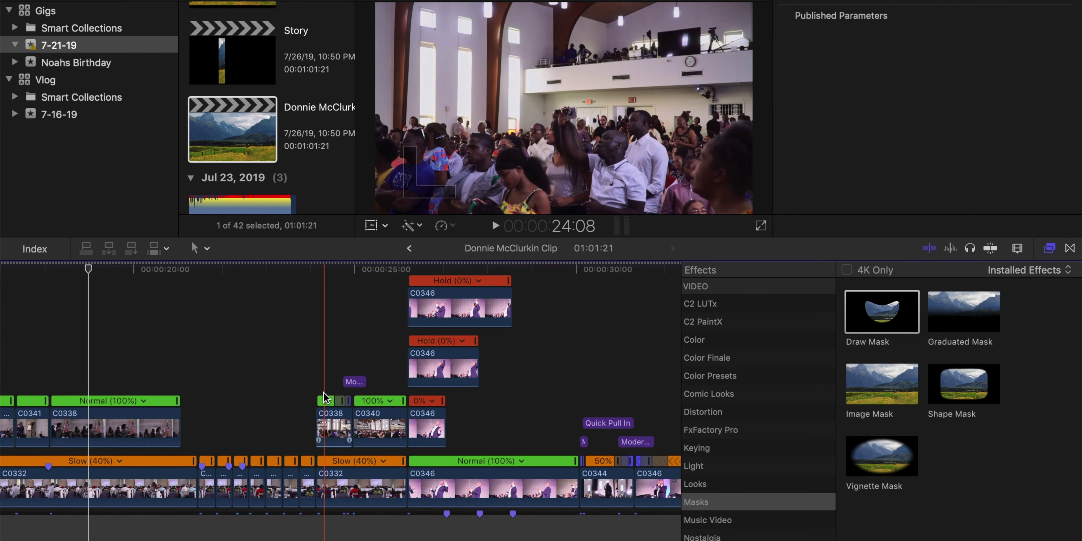
left_click(332, 378)
left_click(381, 353)
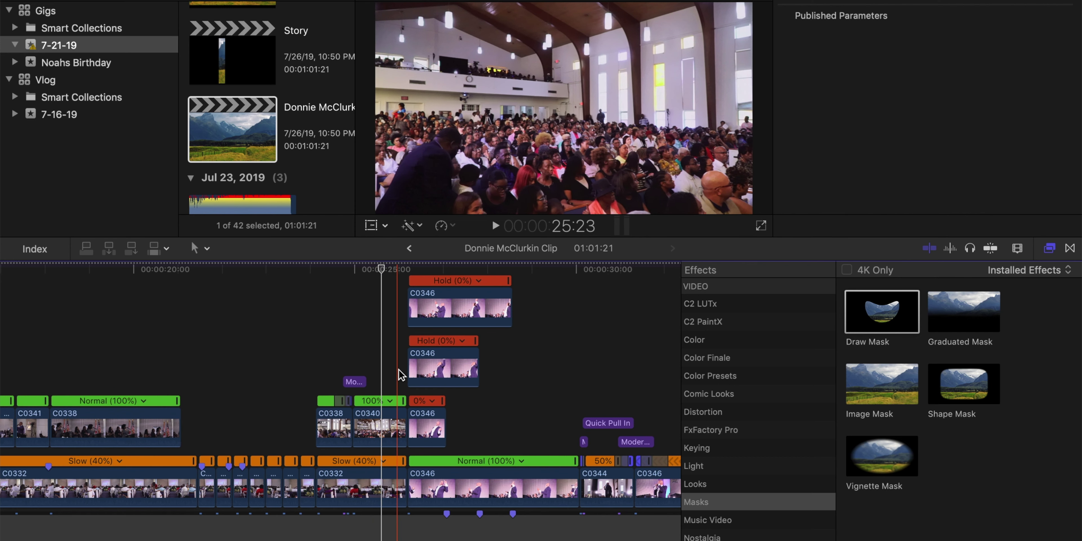
left_click(402, 369)
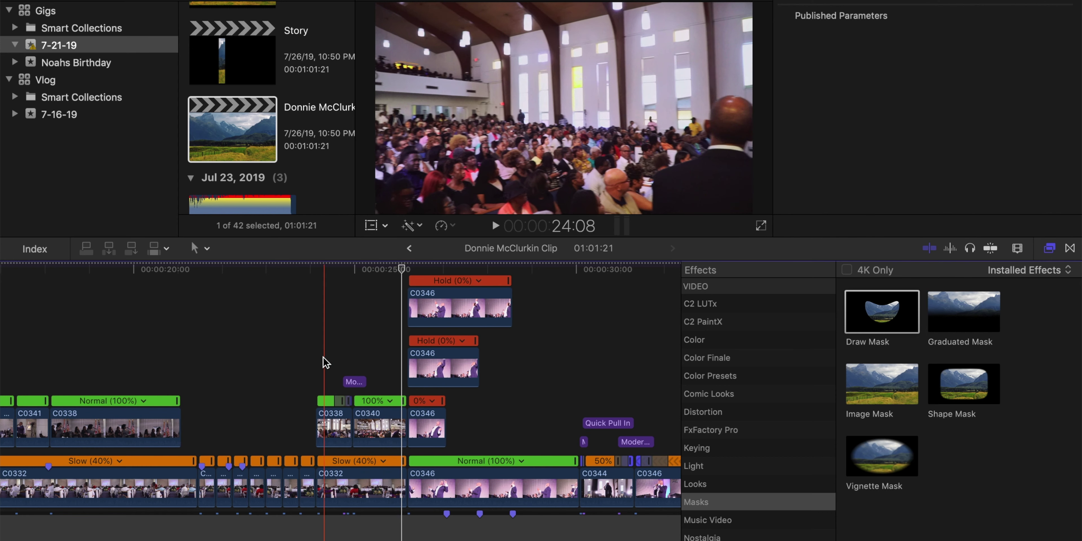
left_click(348, 368)
key("space")
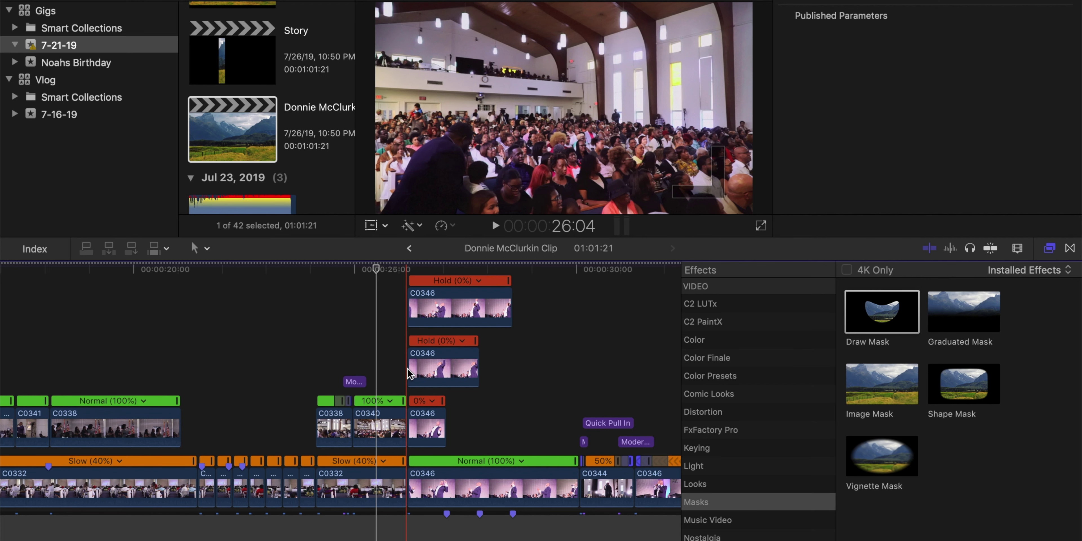
Disable the three stacked C0346 hold clips and view the base C0346 clip without them
left_click(422, 500)
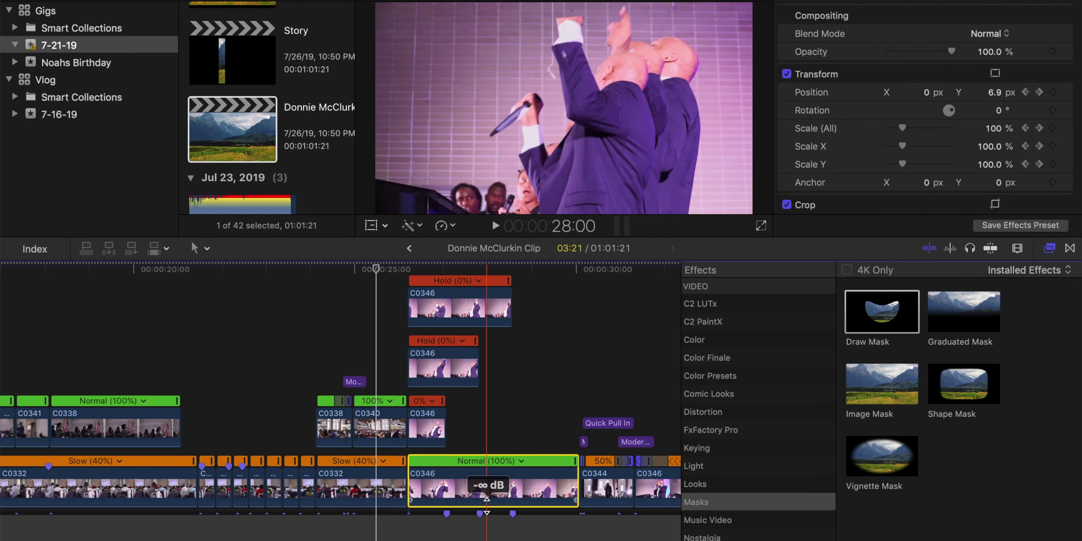
left_click_drag(484, 447, 431, 307)
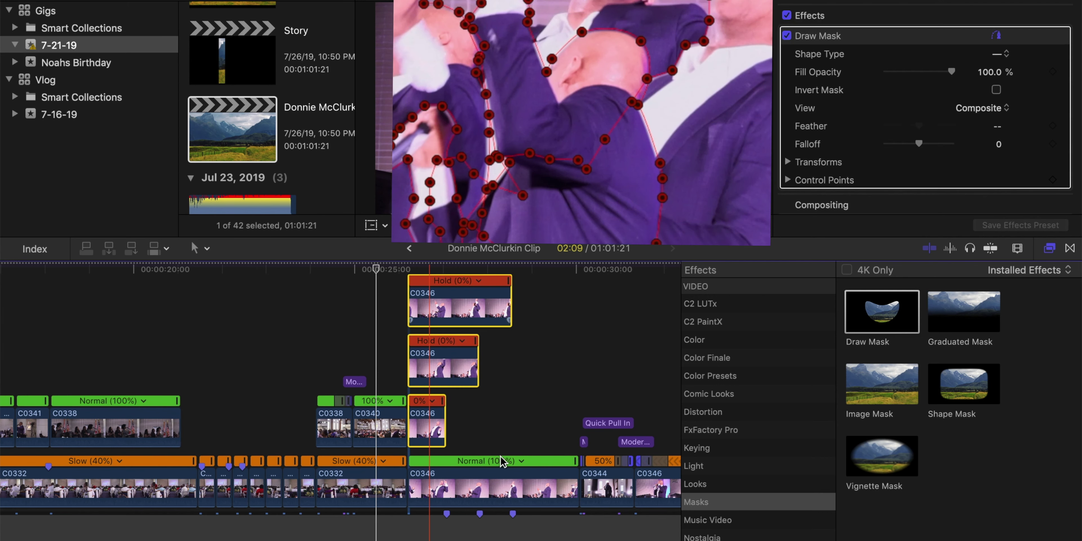
key("v")
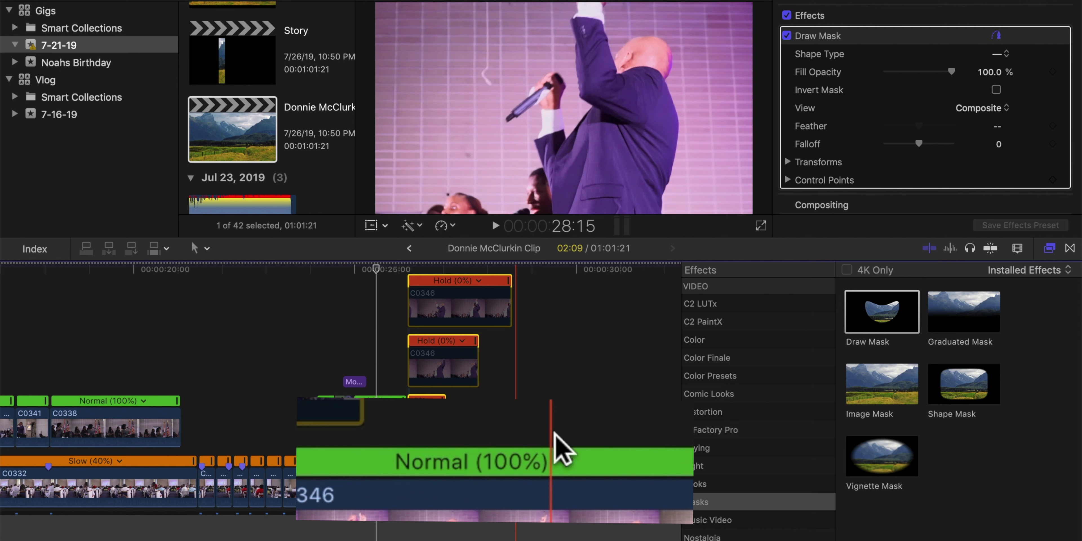
left_click(558, 481)
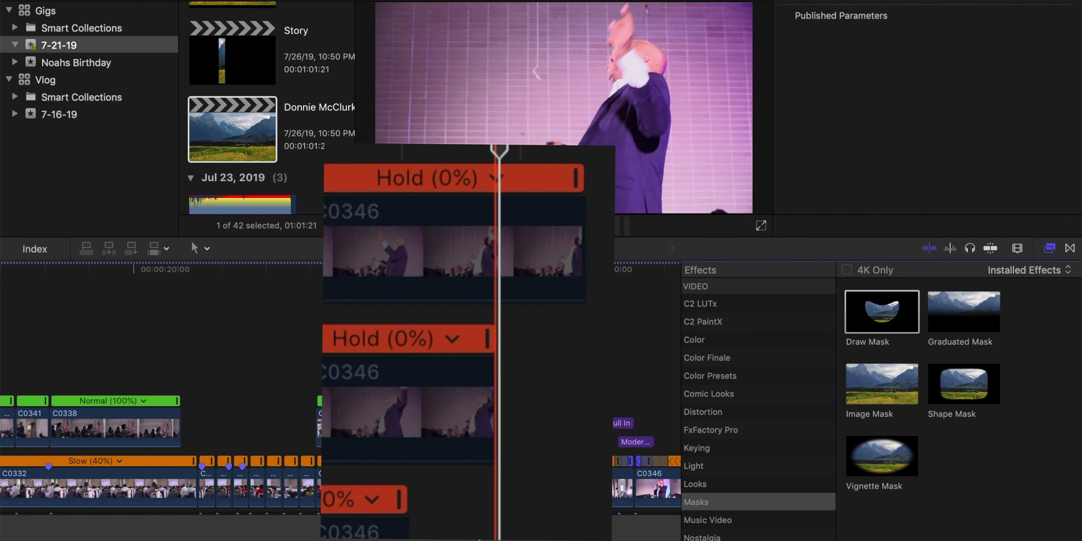
left_click(414, 471)
Enable the three C0346 hold clips one at a time, from the lowest to the highest, and play the sequence
left_click(433, 433)
key("v")
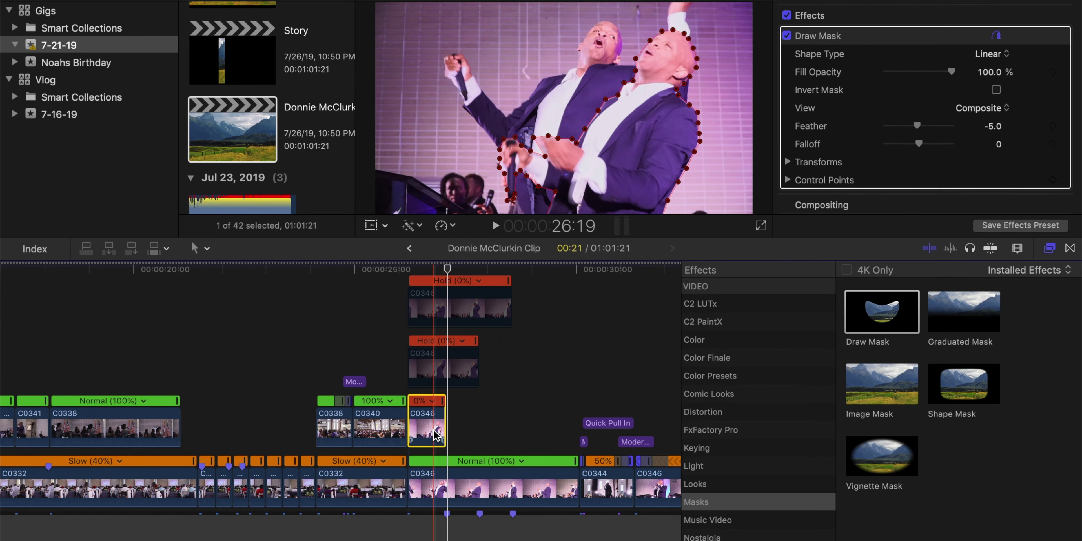
left_click(443, 378)
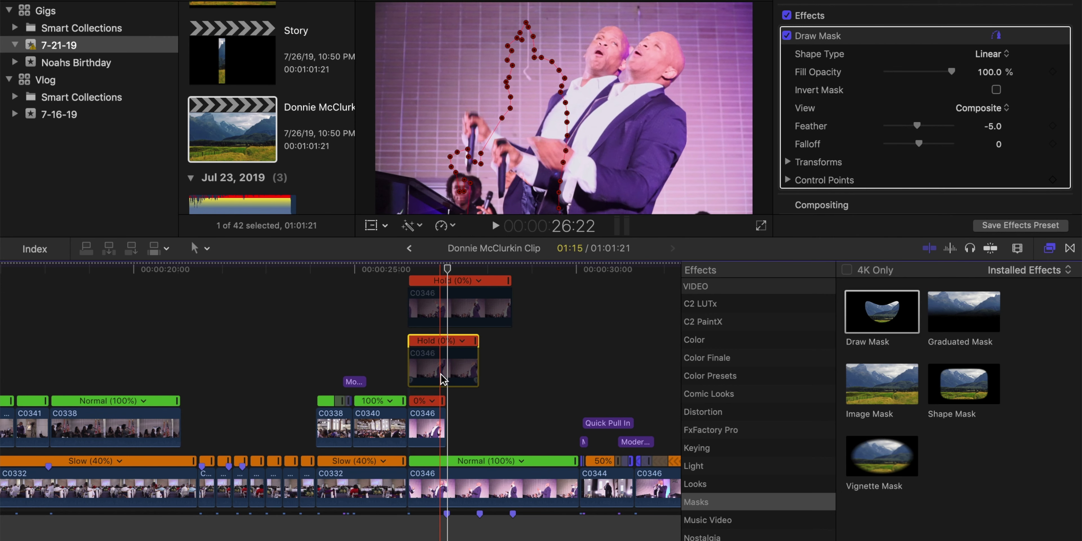
key("v")
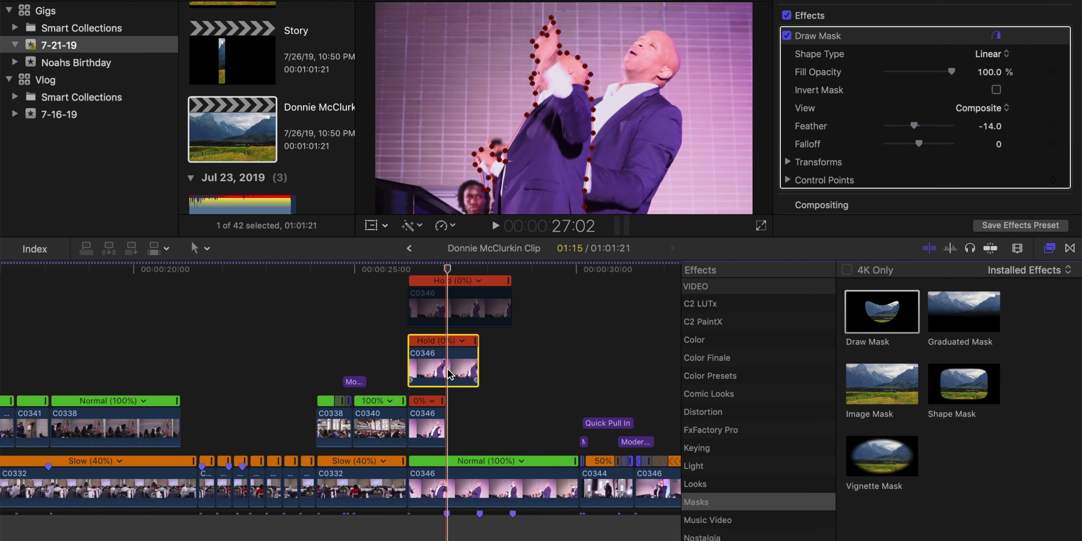
left_click(474, 303)
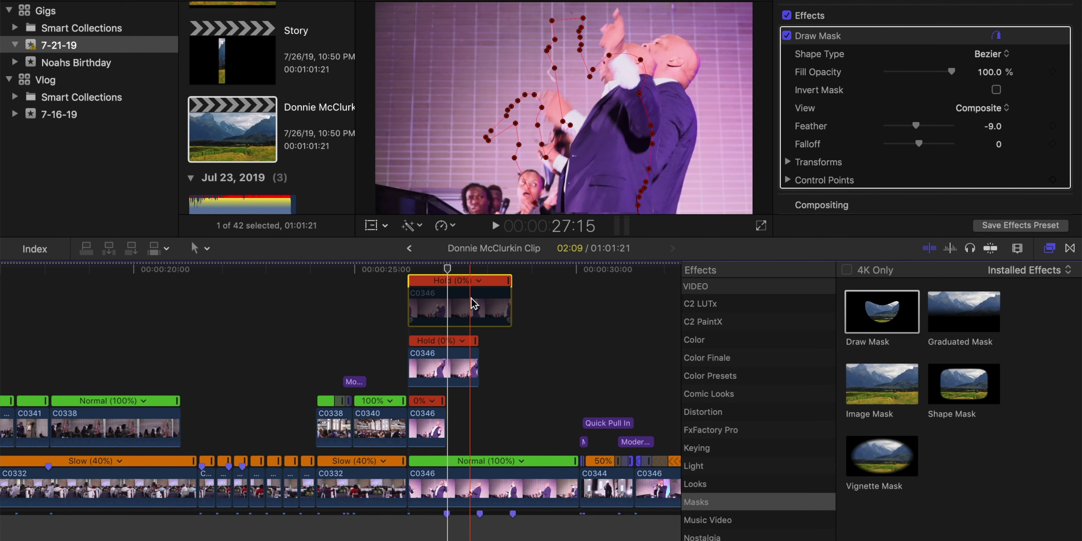
key("v")
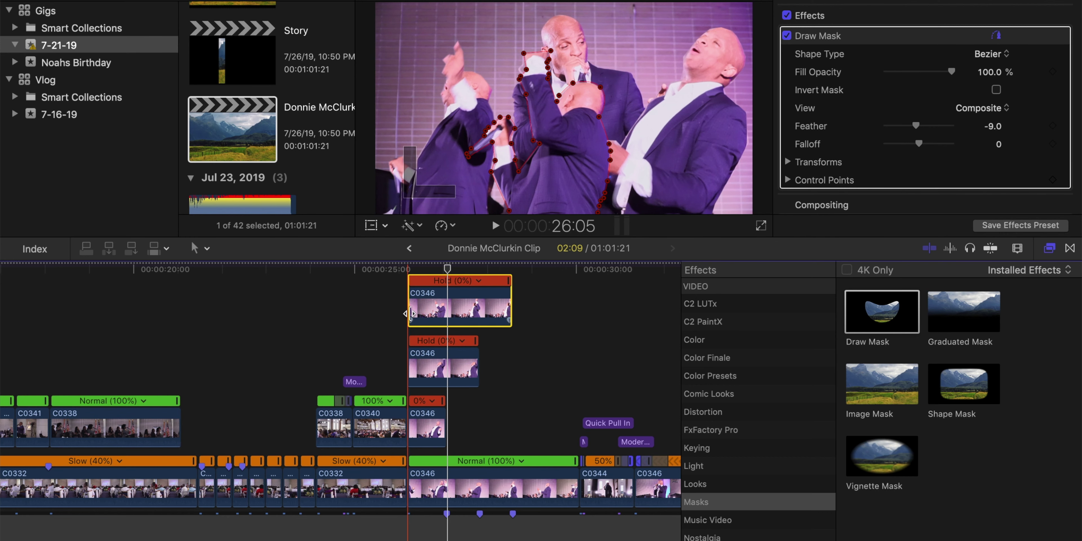
key("space")
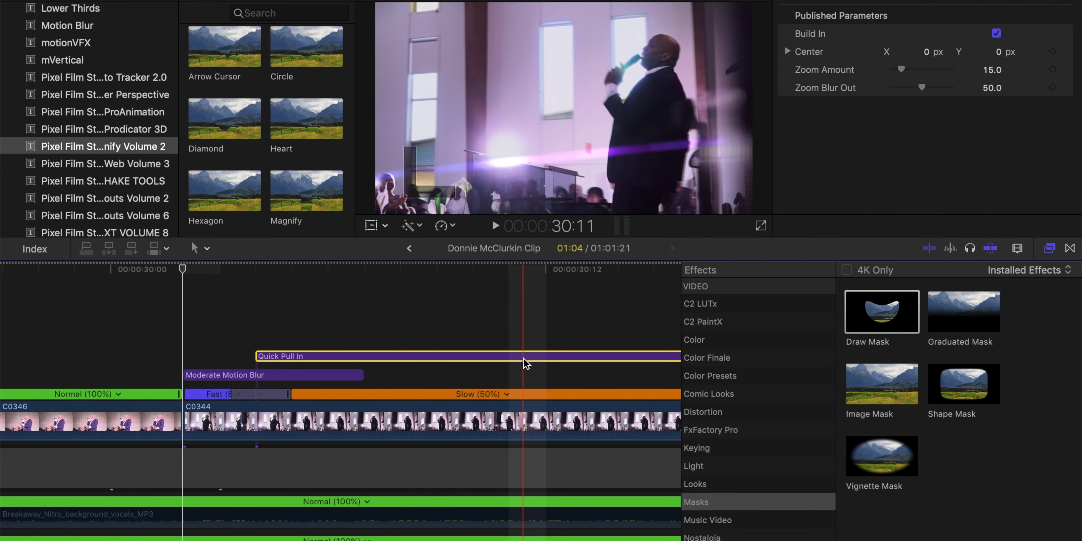
Examine how the Quick Pull In title, Moderate Motion Blur titles and speed ramps line up across the C0344 to C0346 cut
scroll(526, 360, "right", 5)
scroll(527, 359, "up", 1)
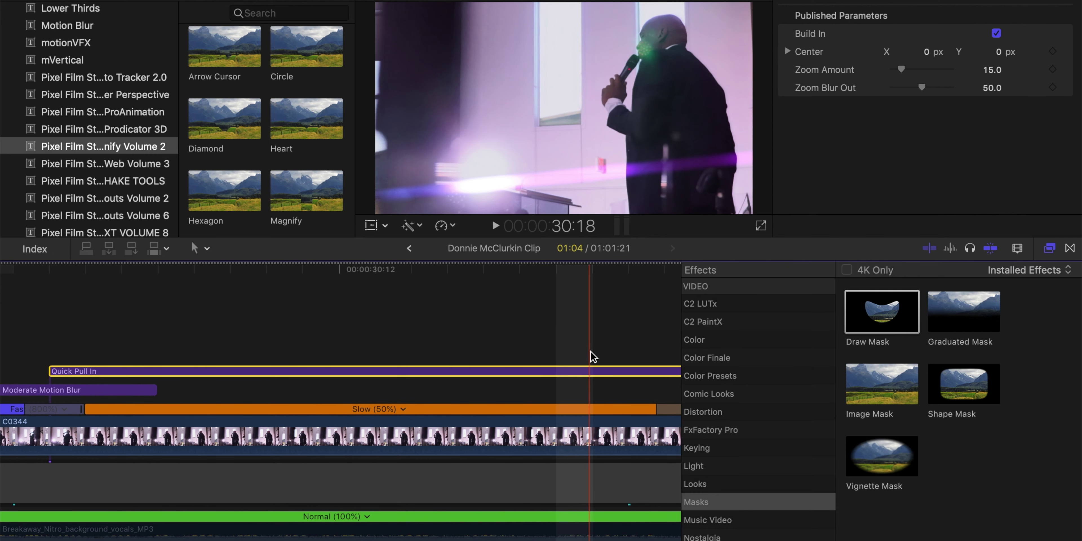
scroll(597, 358, "right", 9)
scroll(597, 358, "up", 1)
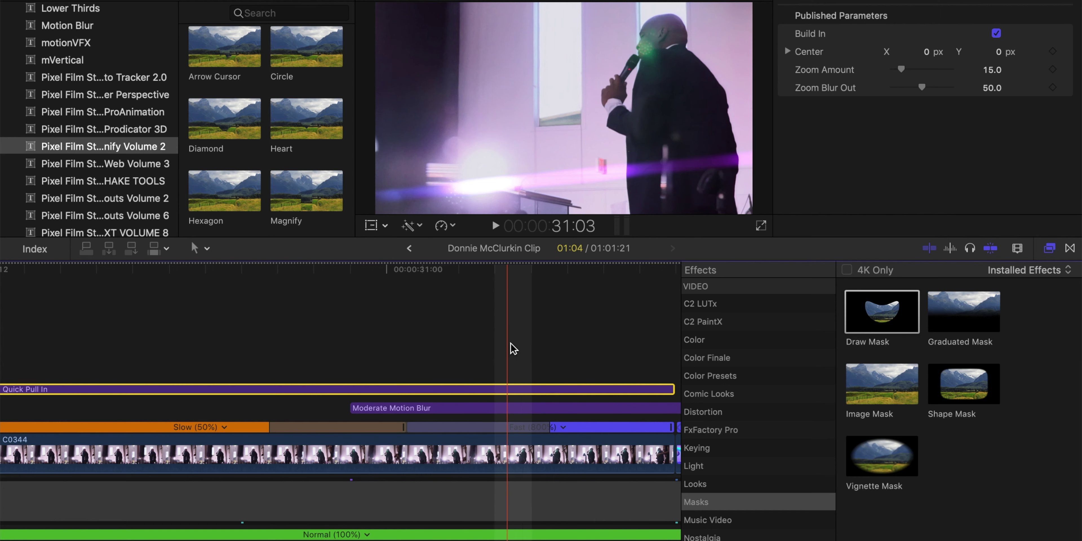
scroll(532, 345, "right", 3)
scroll(532, 345, "up", 1)
scroll(531, 345, "right", 5)
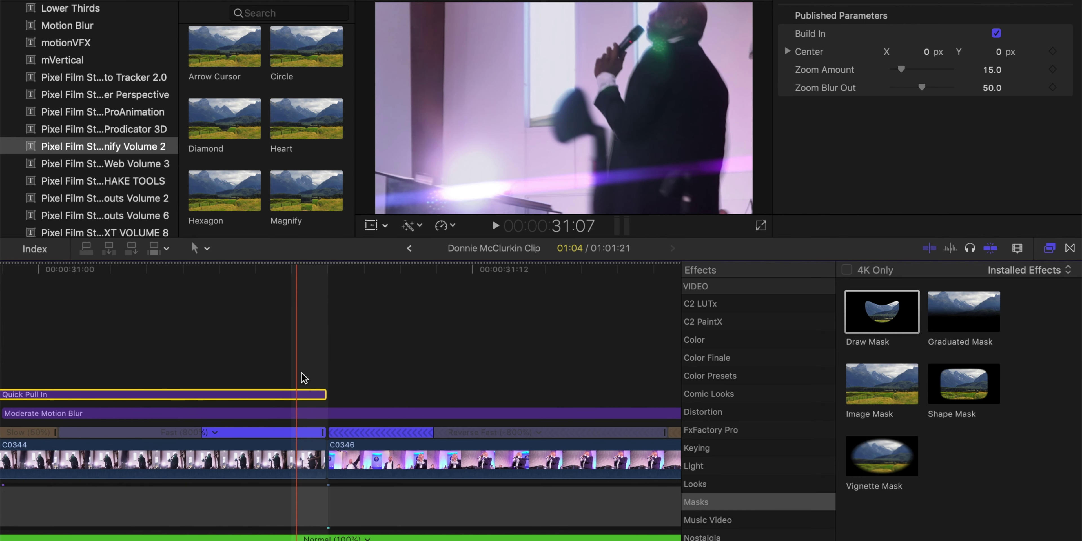
scroll(462, 354, "right", 6)
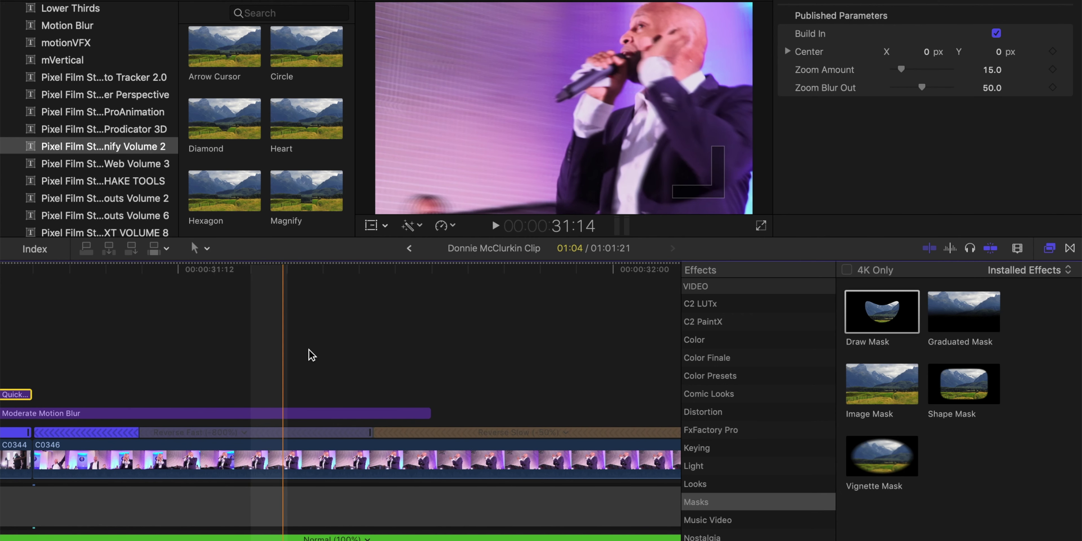
key("super+minus")
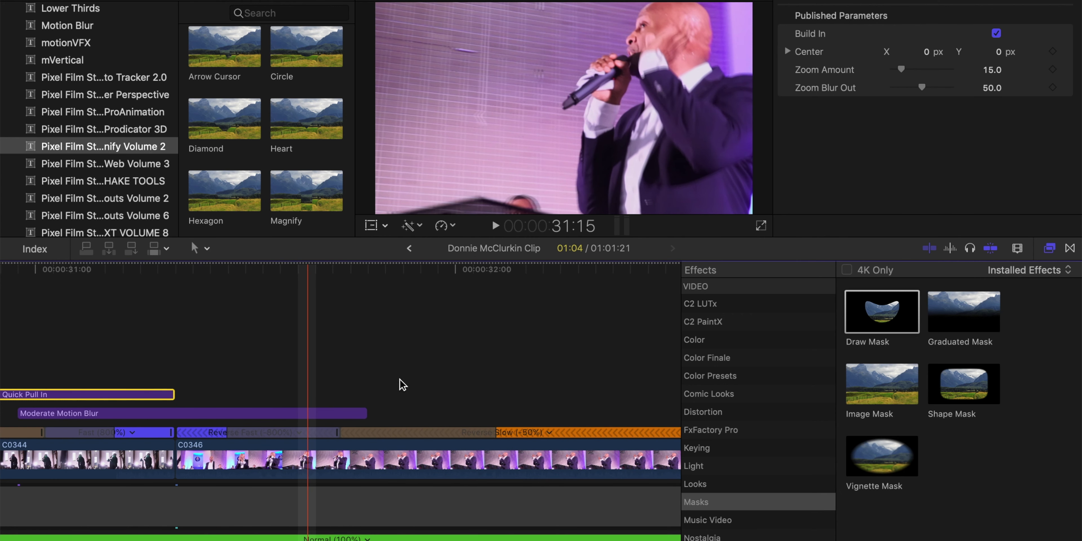
Examine the position and scale keyframes across the reversed C0346 clip, and play from its cut to C0337
scroll(437, 425, "right", 4)
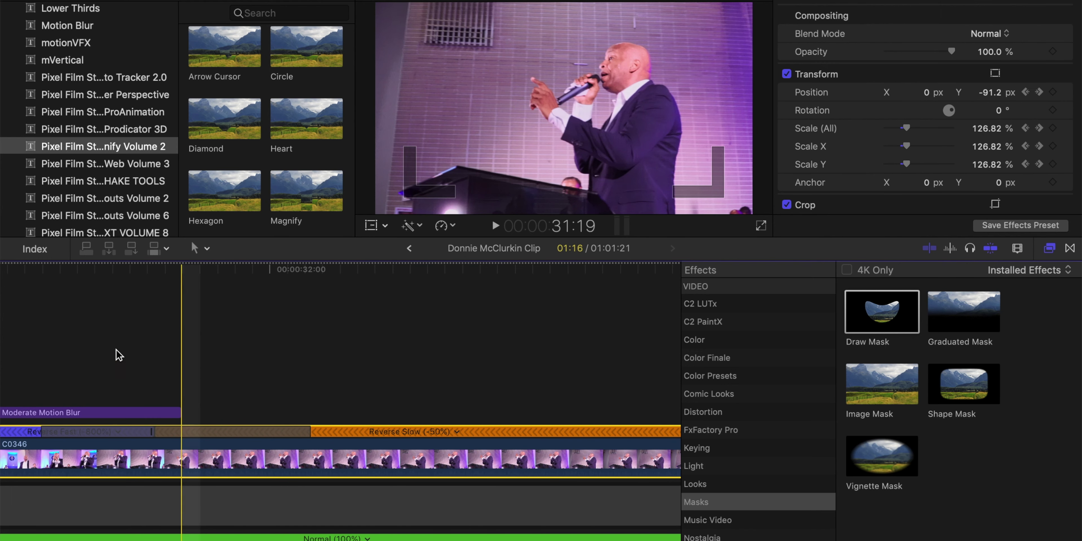
scroll(119, 355, "left", 2)
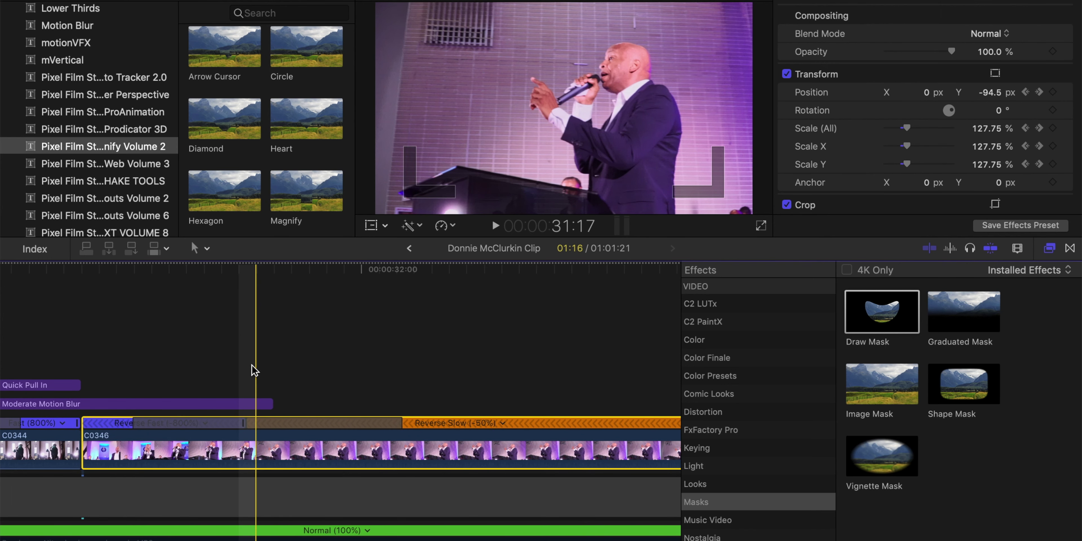
scroll(251, 404, "left", 2)
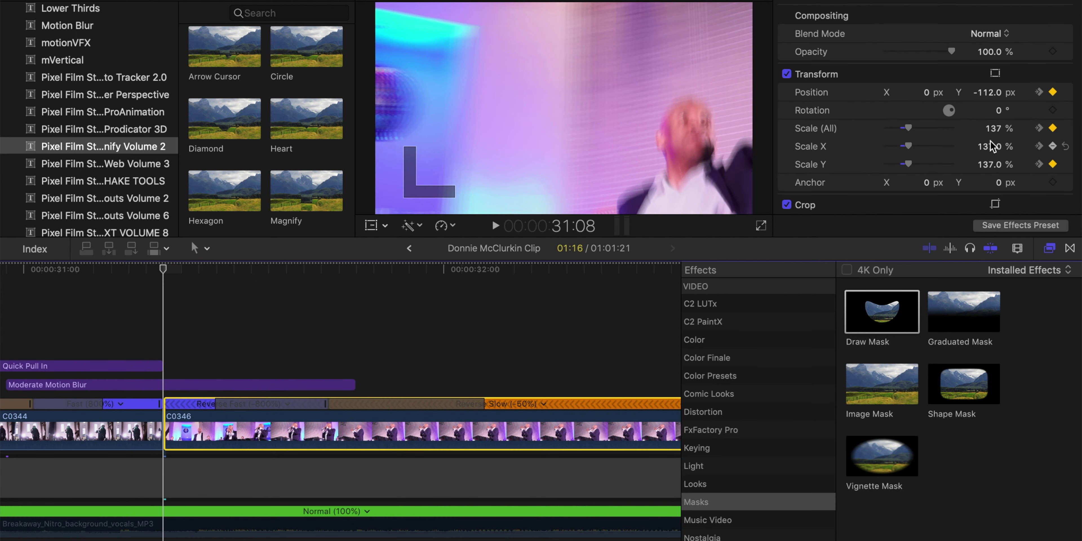
scroll(338, 357, "right", 4)
key("super+minus")
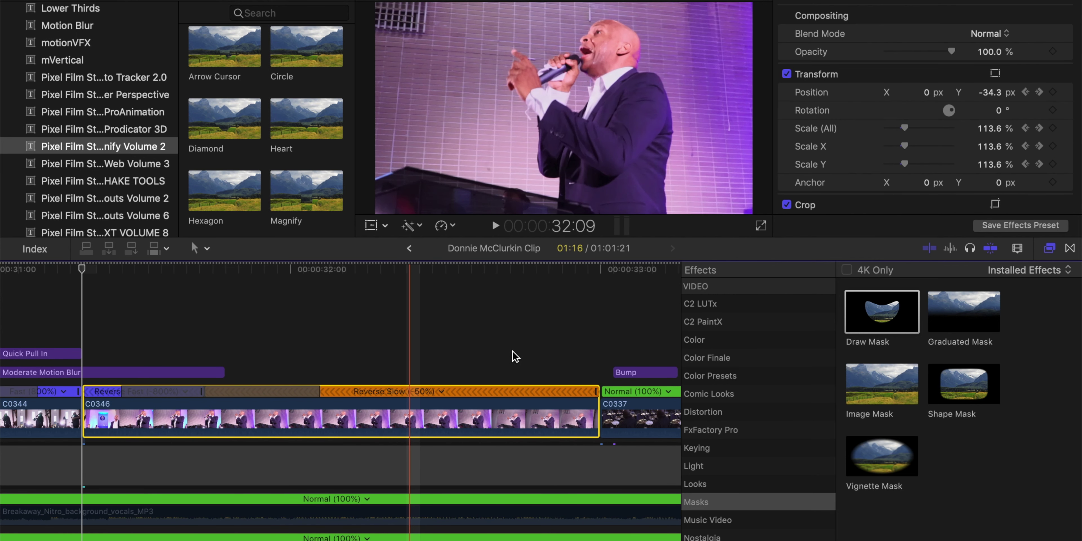
left_click(599, 357)
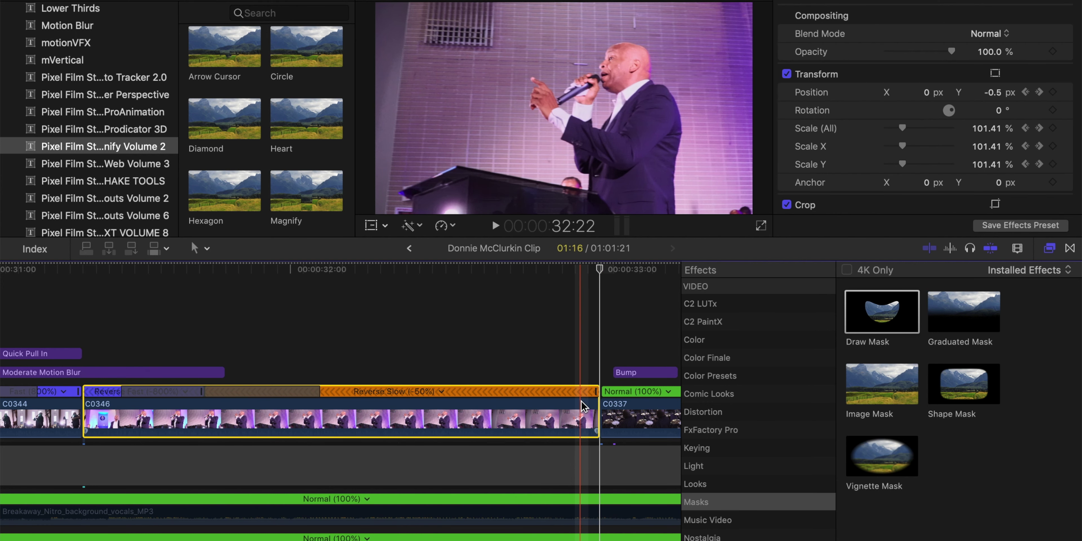
key("space")
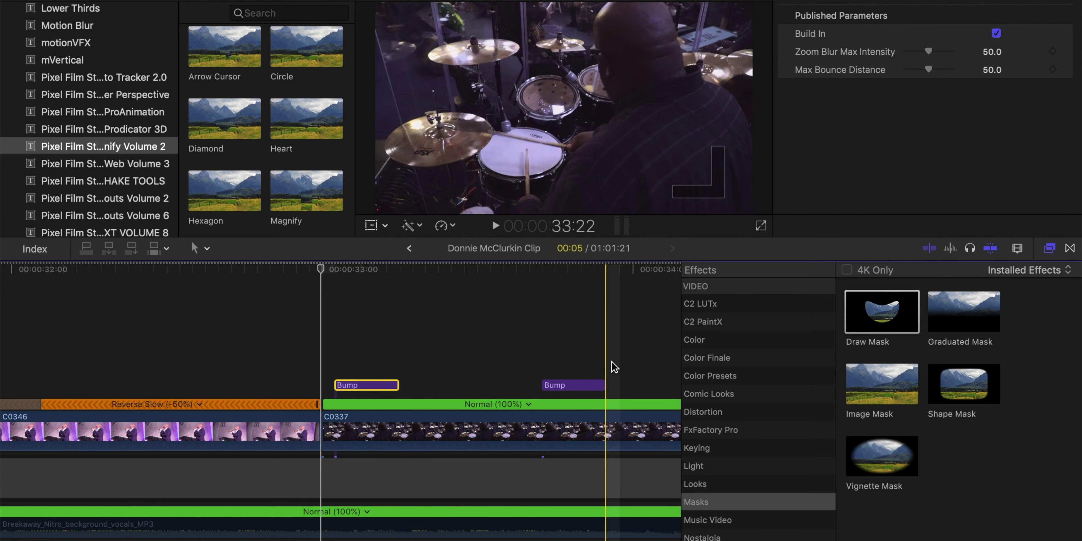
Examine the Quick Pull In and Quick Pull Out titles above C0338, including the Quick Pull In parameters, and select the C0338 clip
scroll(626, 366, "right", 5)
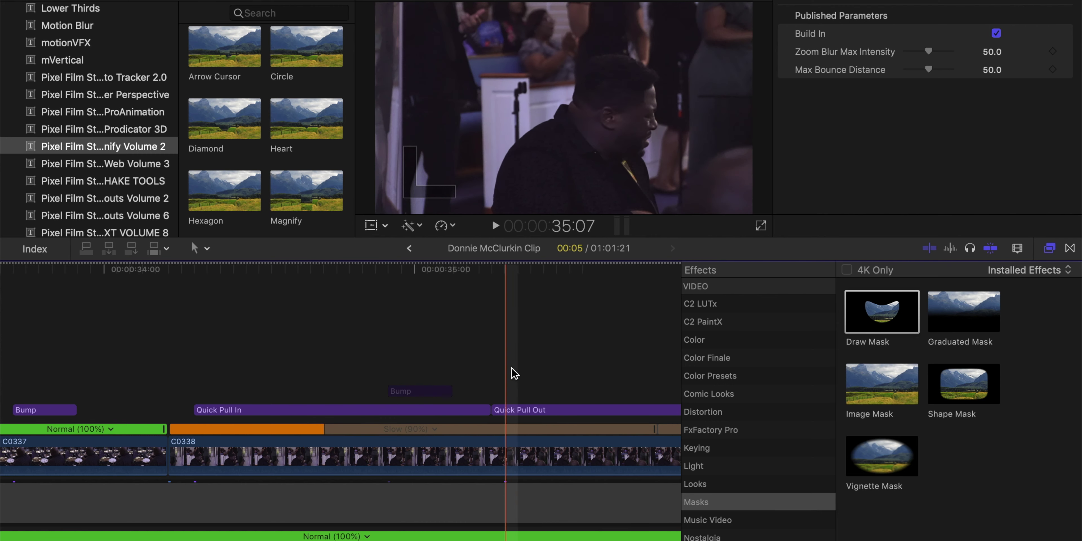
scroll(544, 367, "right", 5)
left_click(545, 398)
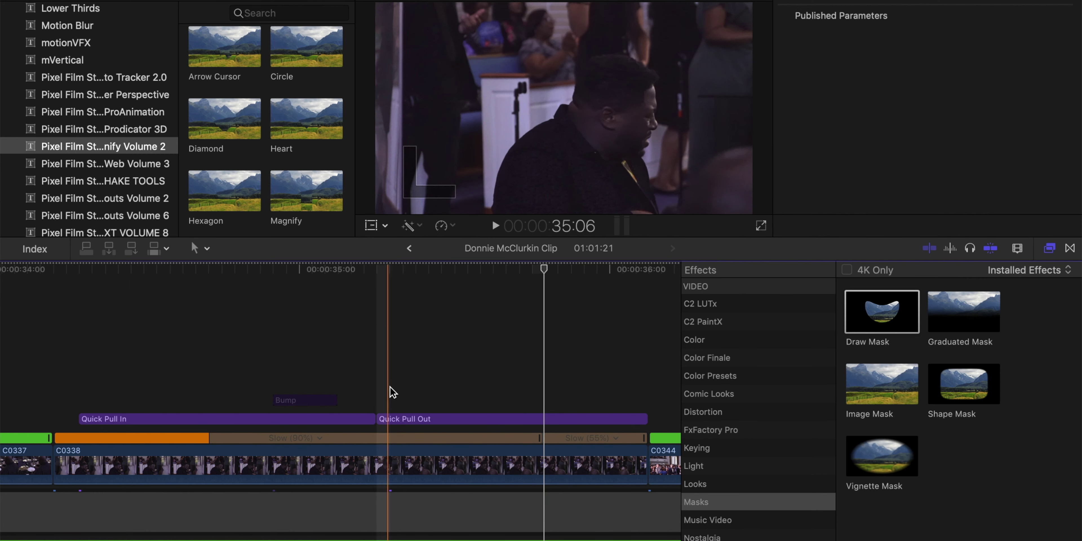
left_click(340, 421)
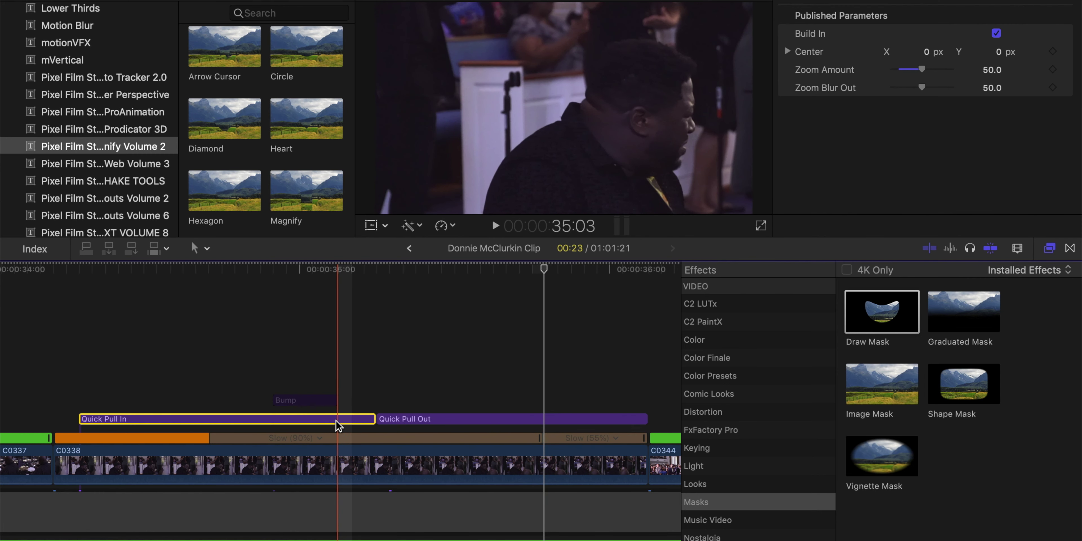
left_click(180, 451)
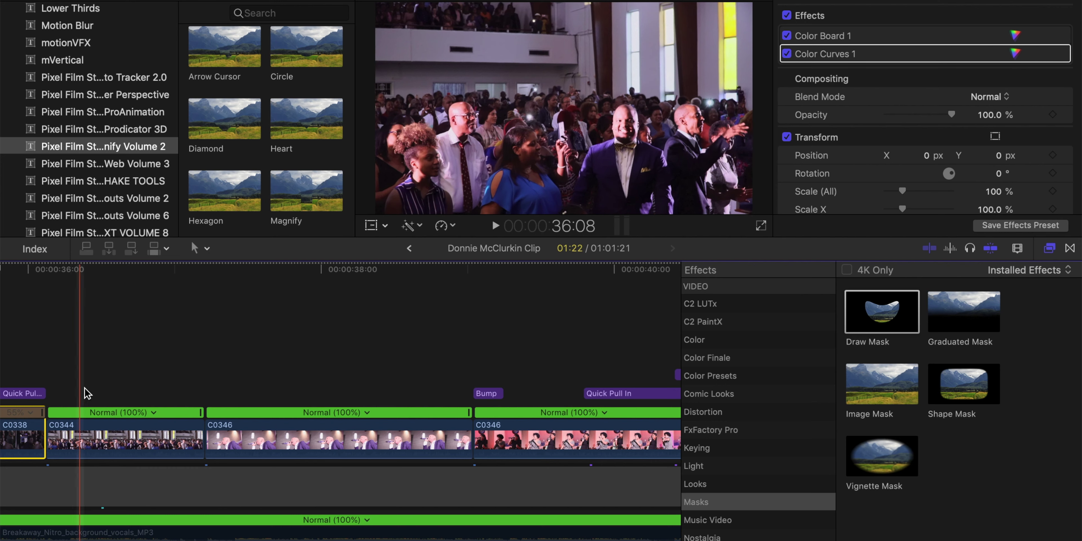
Inspect the C0344 and C0346 clips following C0338, and the Bump and Quick Pull In titles above the second C0346
left_click(102, 428)
left_click(277, 439)
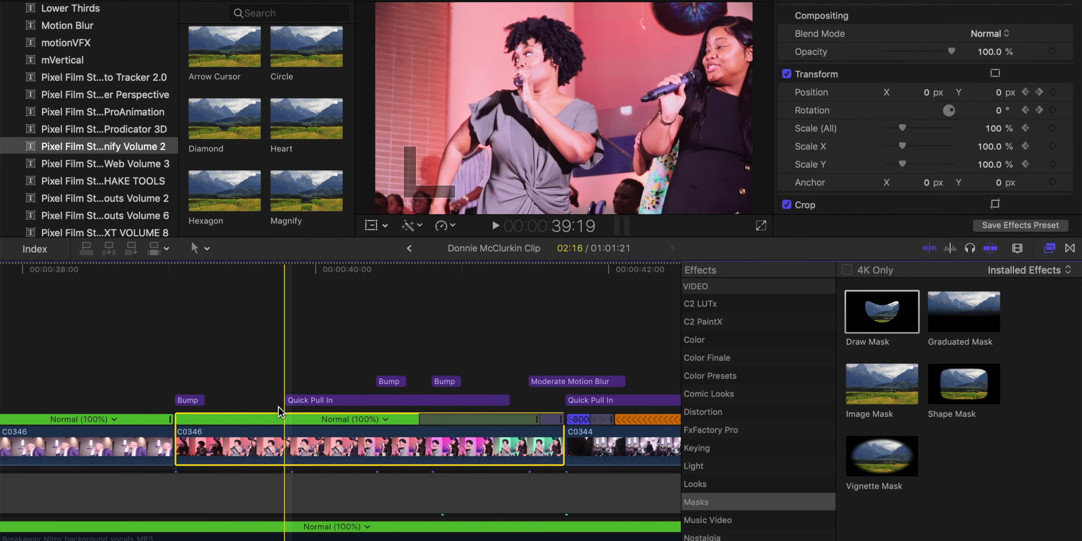
left_click(200, 401)
left_click(309, 400)
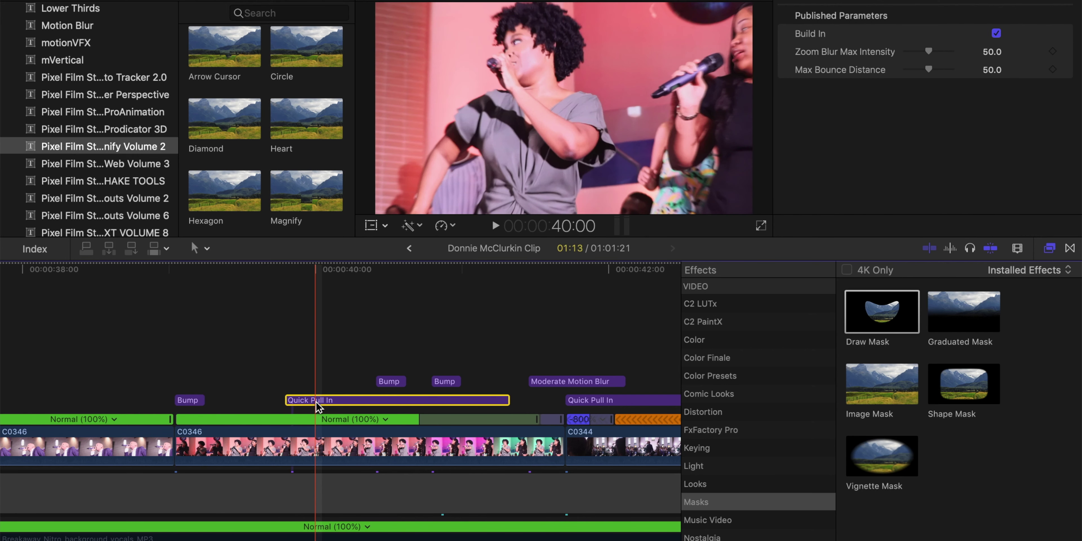
left_click(389, 382)
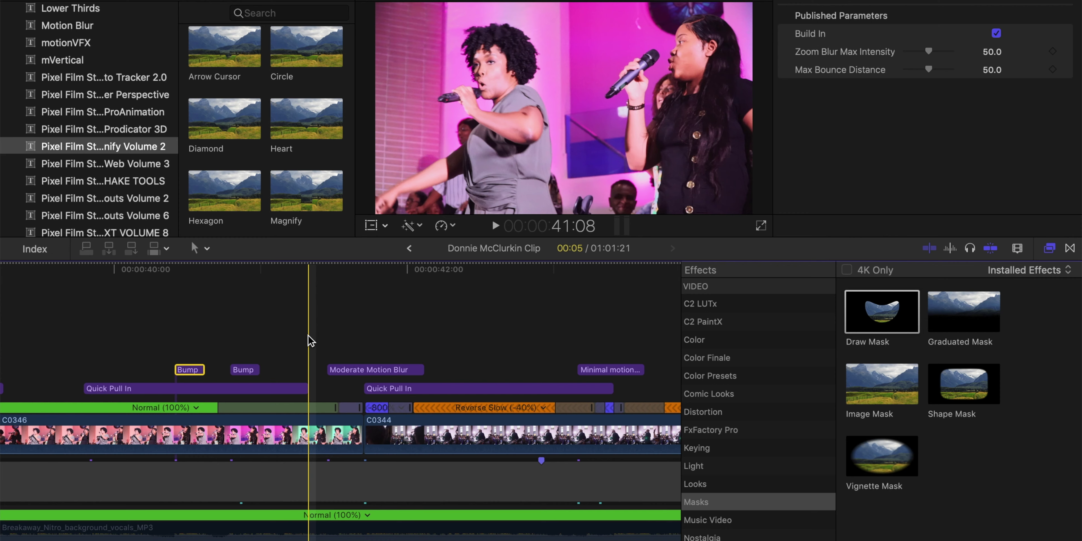
Examine the Moderate Motion Blur title spanning the C0346 to C0344 cut, and view the first frame of C0344
scroll(310, 340, "right", 5)
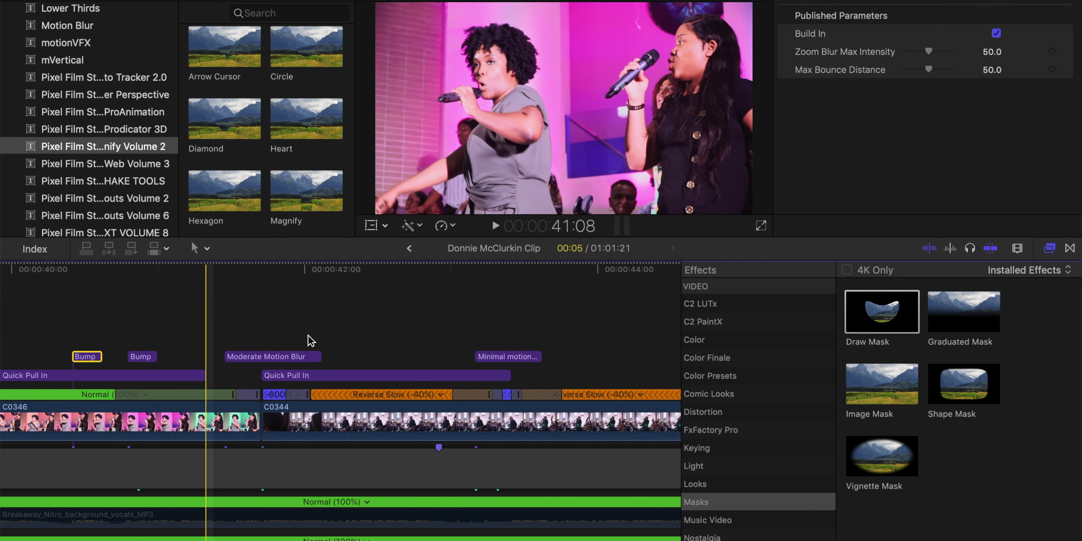
left_click(286, 336)
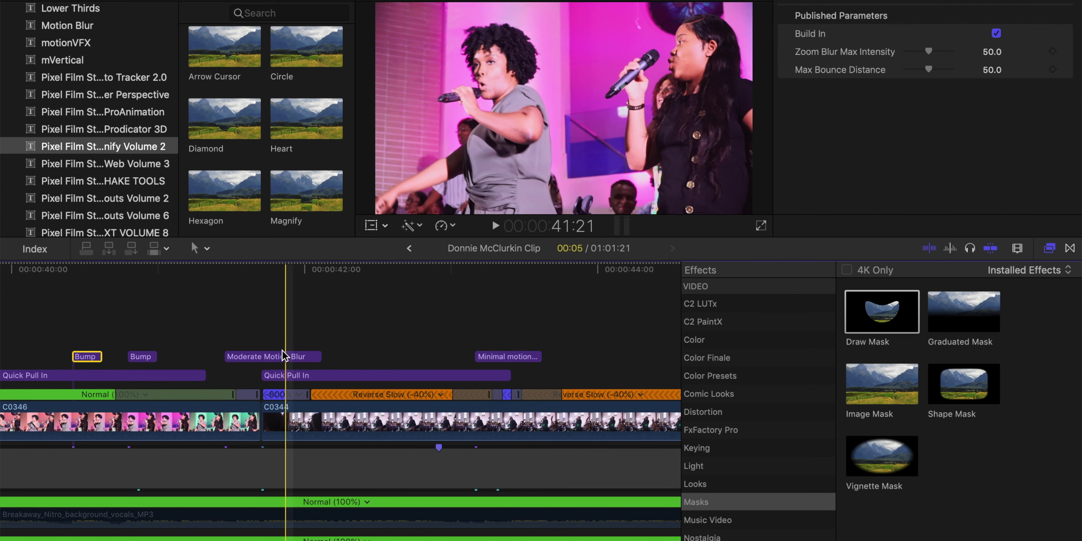
left_click(279, 426)
left_click(262, 312)
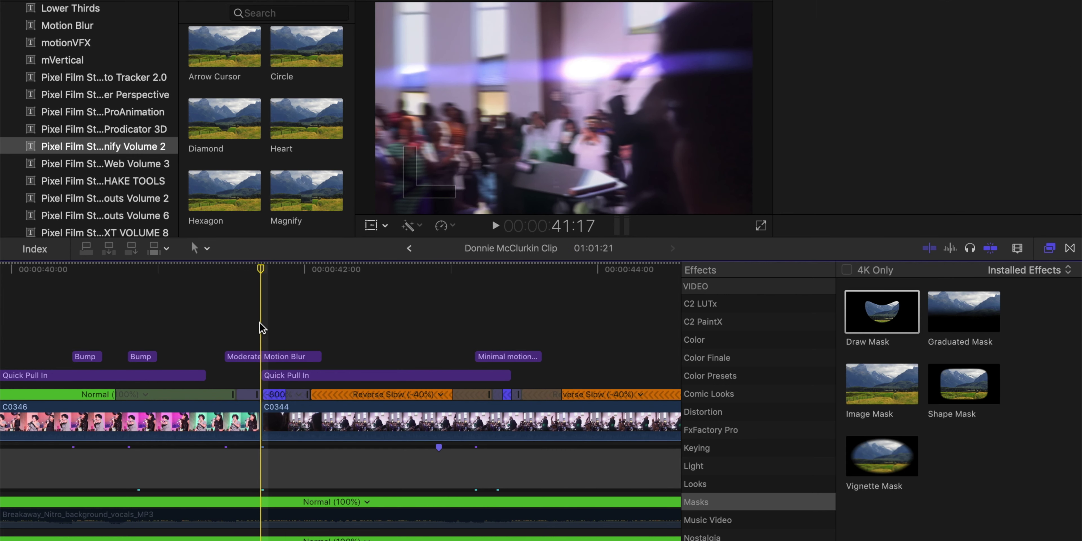
Inspect the Anamorphic Flare settings on the reversed C0344 clip and the parameters of the Quick Pull In title above it
left_click(287, 417)
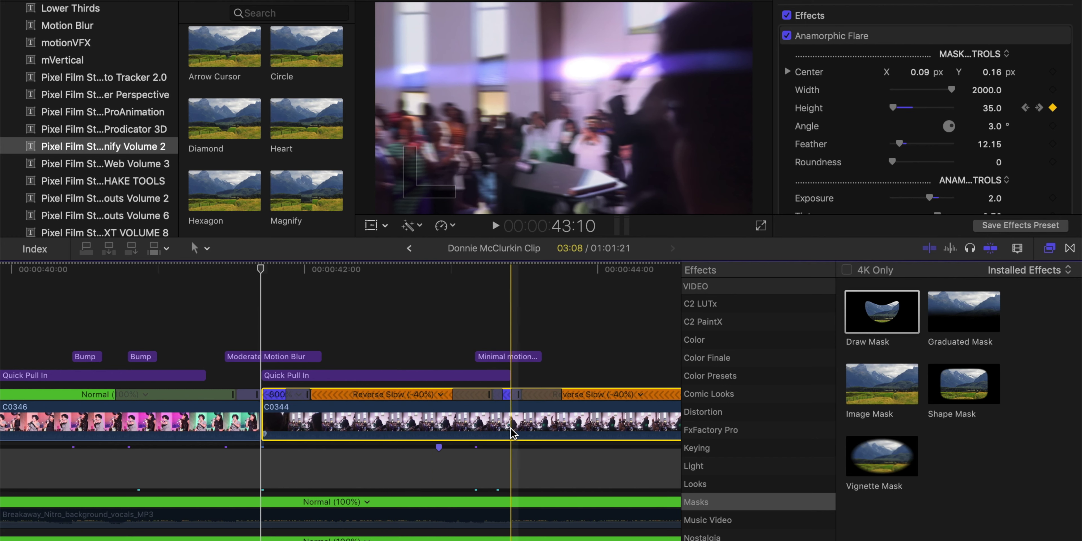
scroll(510, 431, "right", 5)
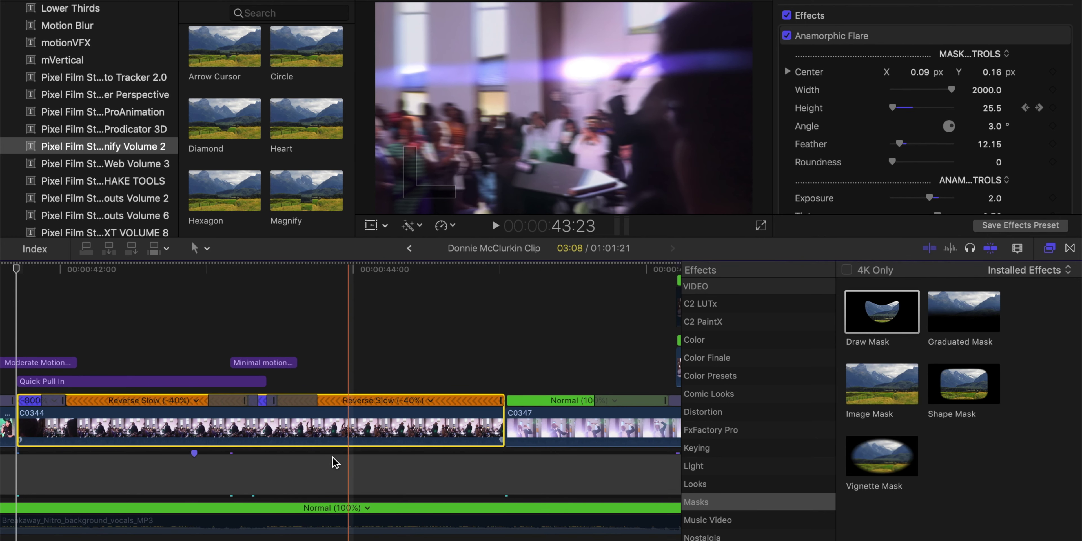
left_click(163, 382)
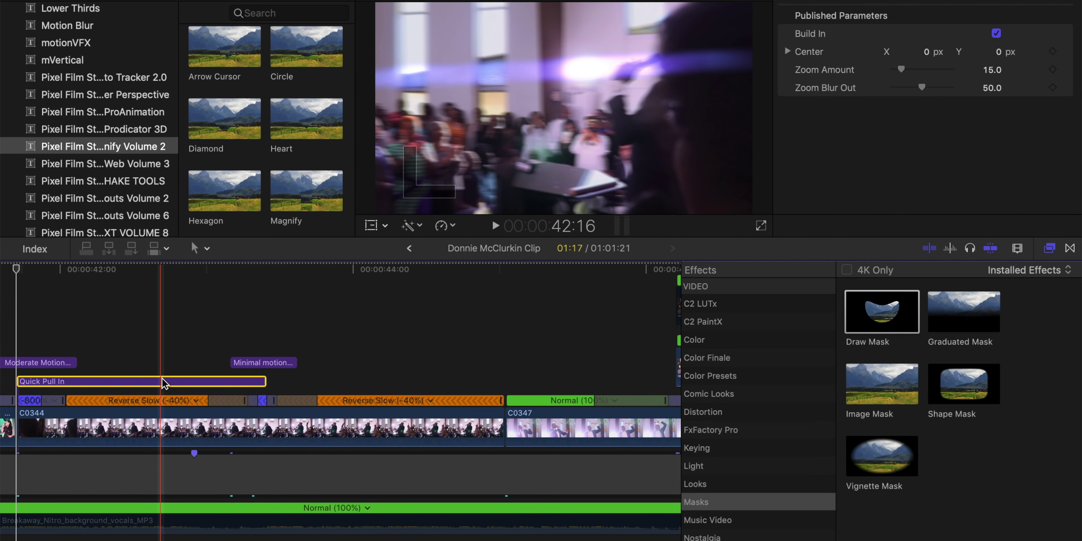